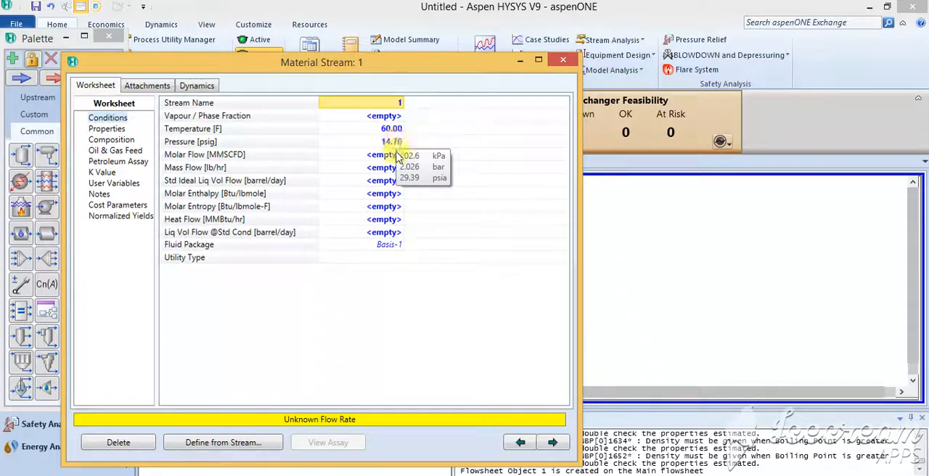
Set stream 1's liquid volume flow at standard conditions to 2000 barrel/day, review its composition, and activate the solver.
{"action": "left_click", "coordinate": [391, 234]}
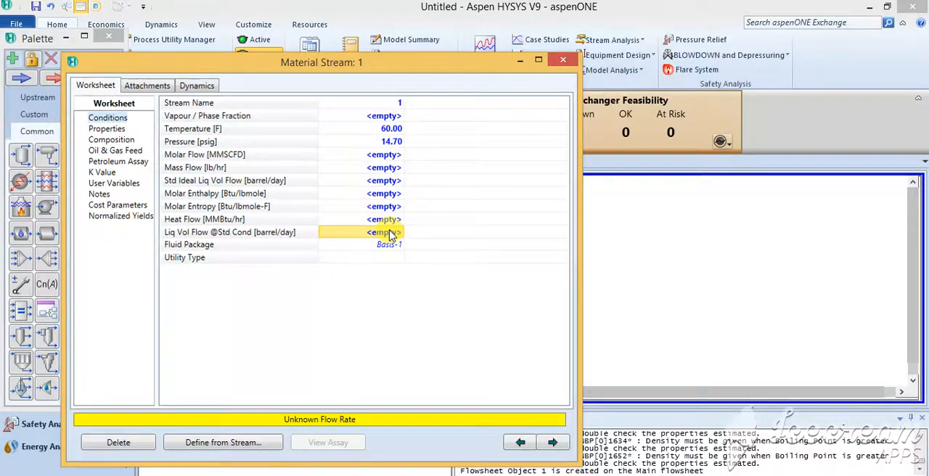
{"action": "type", "text": "2000"}
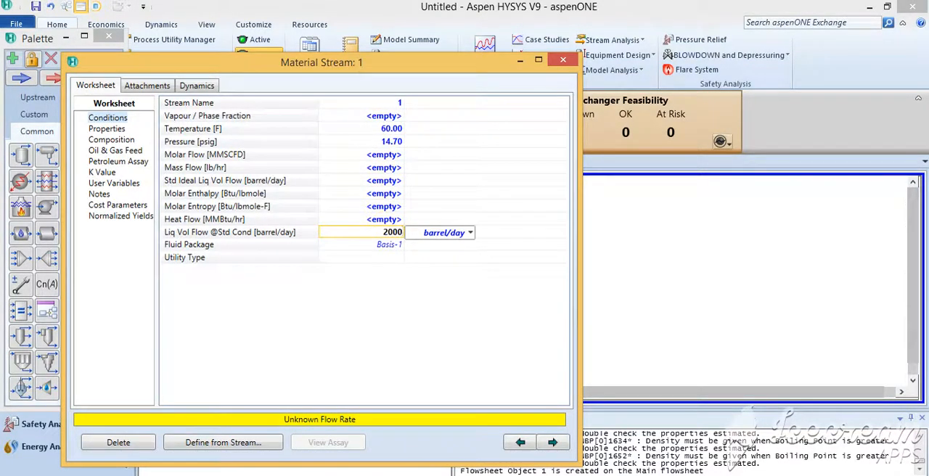
{"action": "key", "text": "Return"}
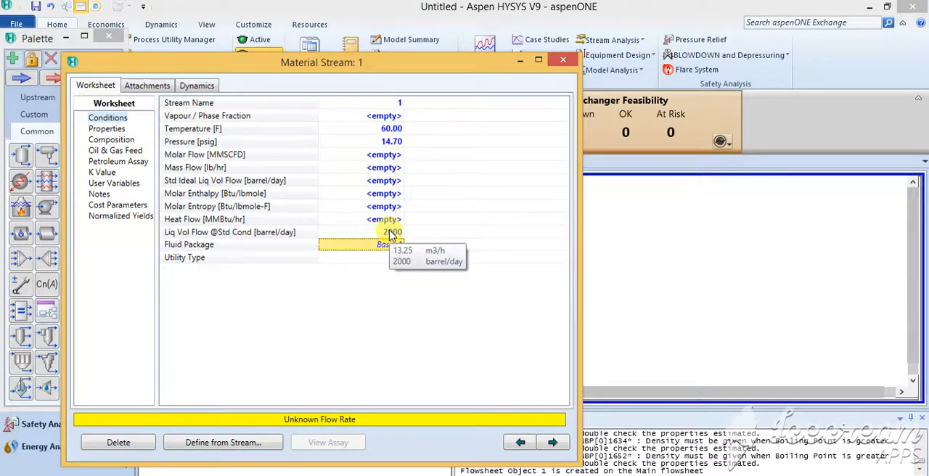
{"action": "left_click", "coordinate": [122, 130]}
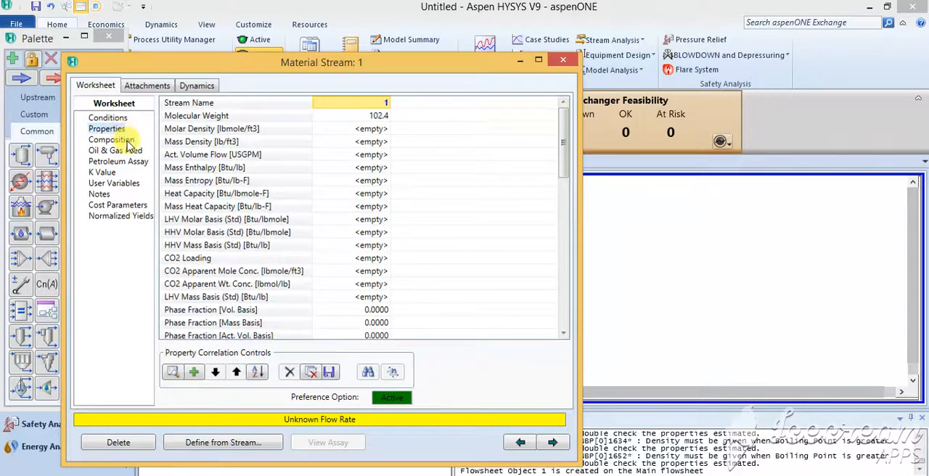
{"action": "left_click", "coordinate": [123, 141]}
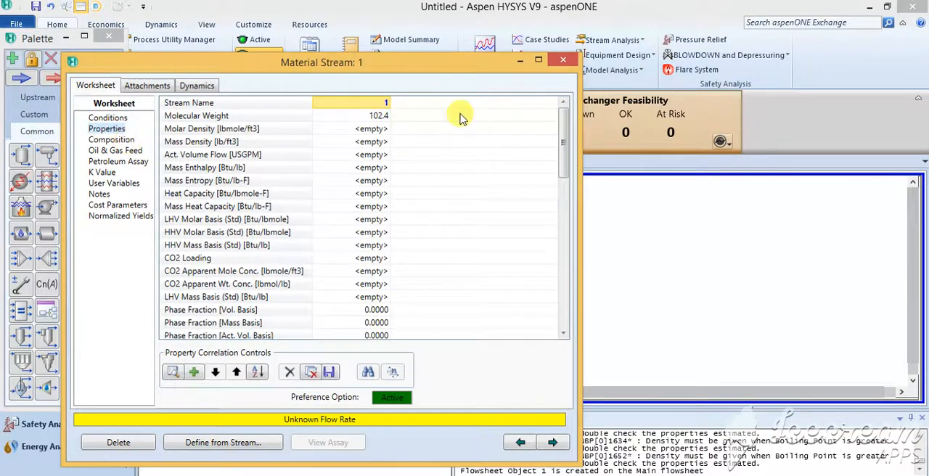
{"action": "left_click", "coordinate": [573, 63]}
{"action": "left_click", "coordinate": [442, 280]}
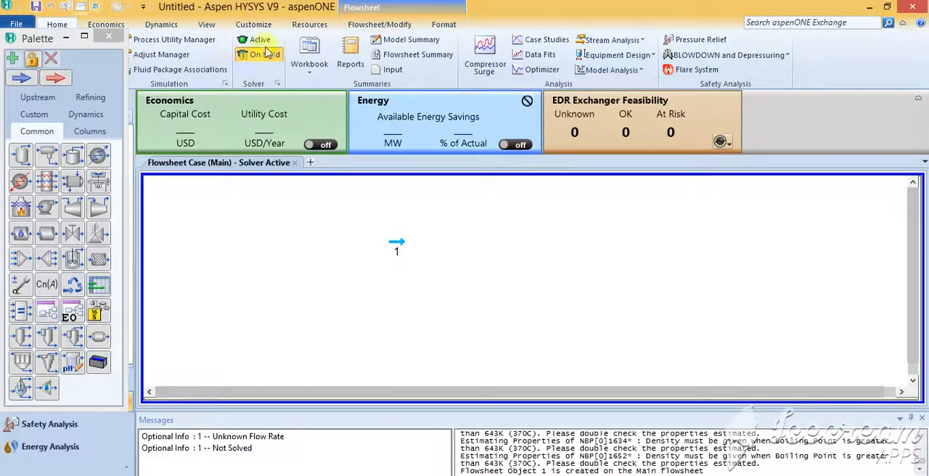
{"action": "left_click", "coordinate": [259, 42]}
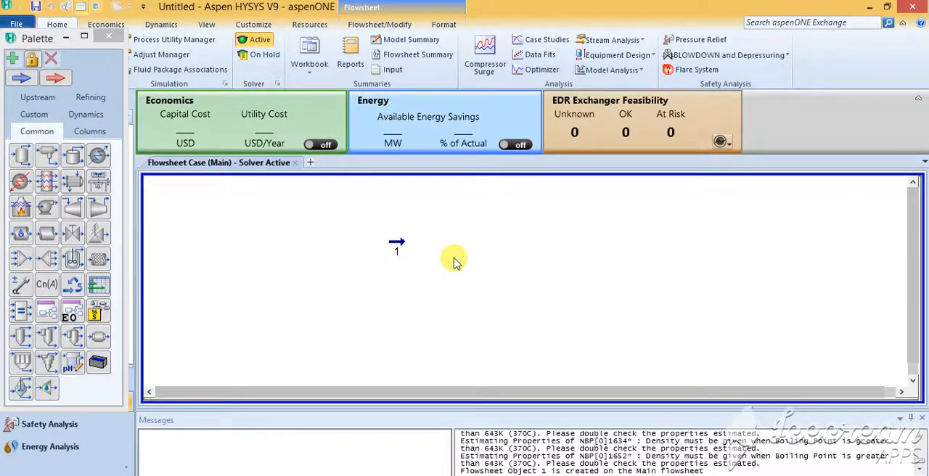
Move stream 1 slightly down and to the left on the flowsheet.
{"action": "mouse_move", "coordinate": [402, 250]}
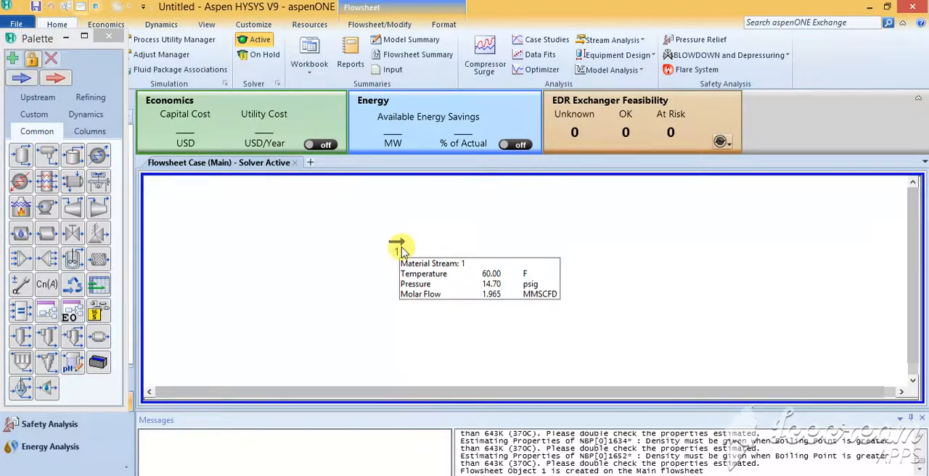
{"action": "left_click_drag", "start_coordinate": [401, 250], "coordinate": [390, 258]}
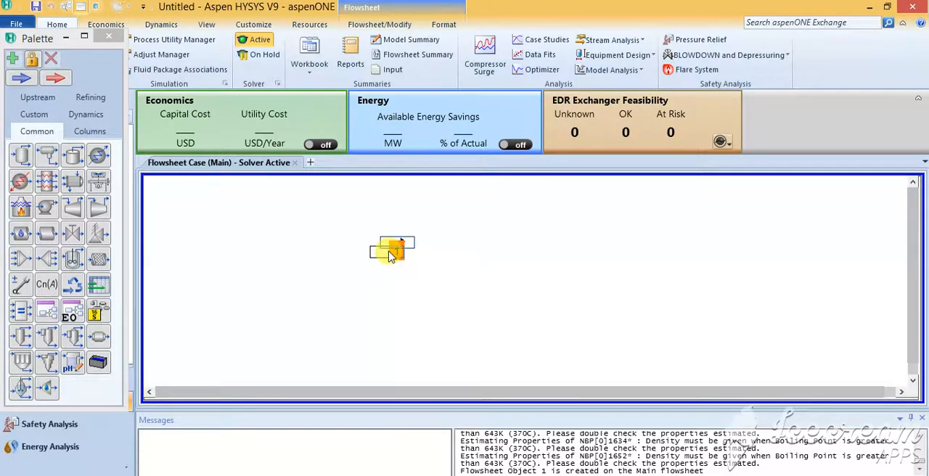
{"action": "left_click", "coordinate": [462, 280]}
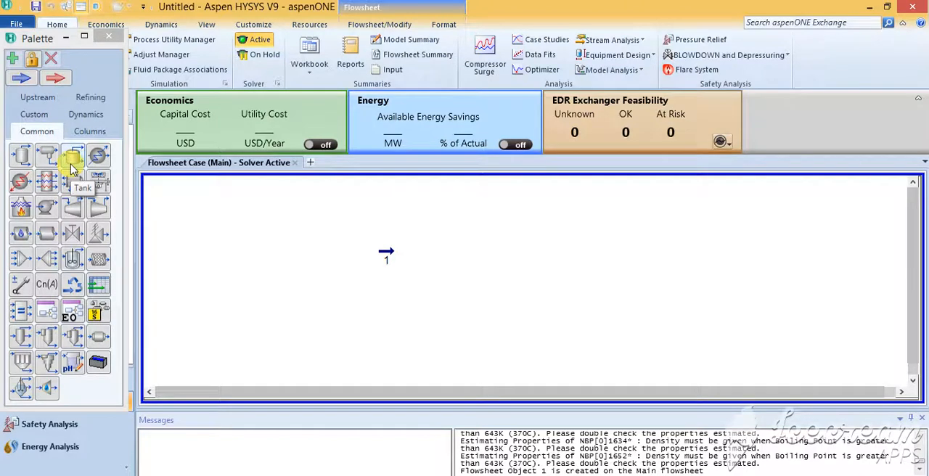
Place a separator on the flowsheet just to the right of stream 1.
{"action": "left_click", "coordinate": [20, 159]}
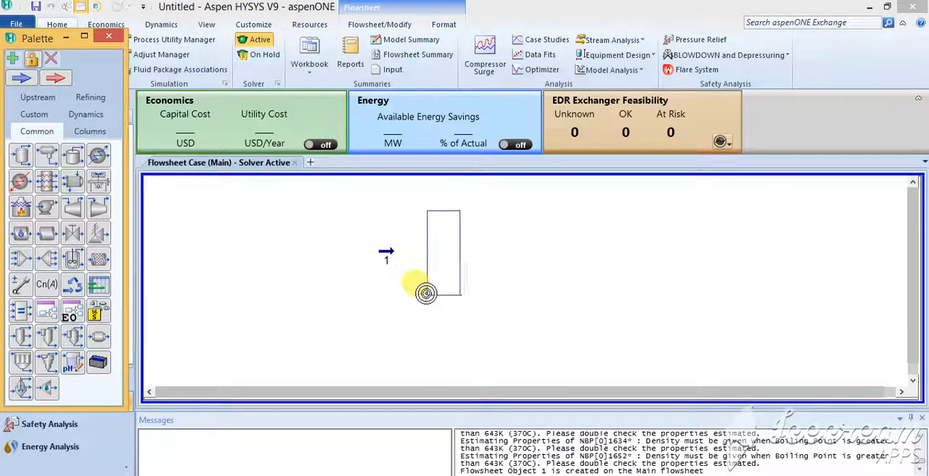
{"action": "left_click", "coordinate": [429, 298]}
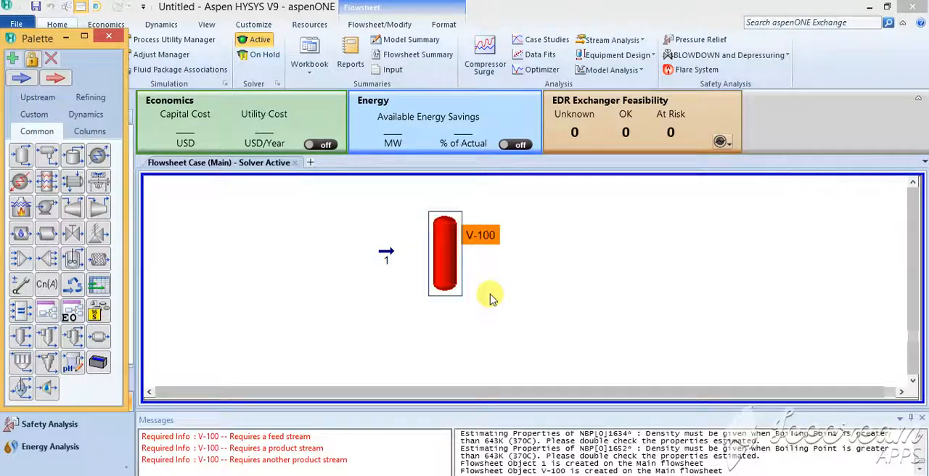
{"action": "left_click", "coordinate": [490, 294]}
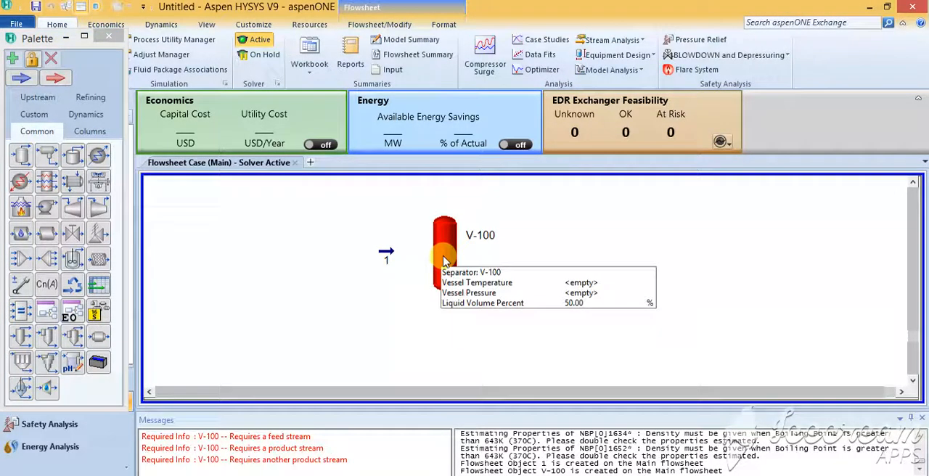
Rename material stream 1 as C7-A.
{"action": "left_click", "coordinate": [386, 254]}
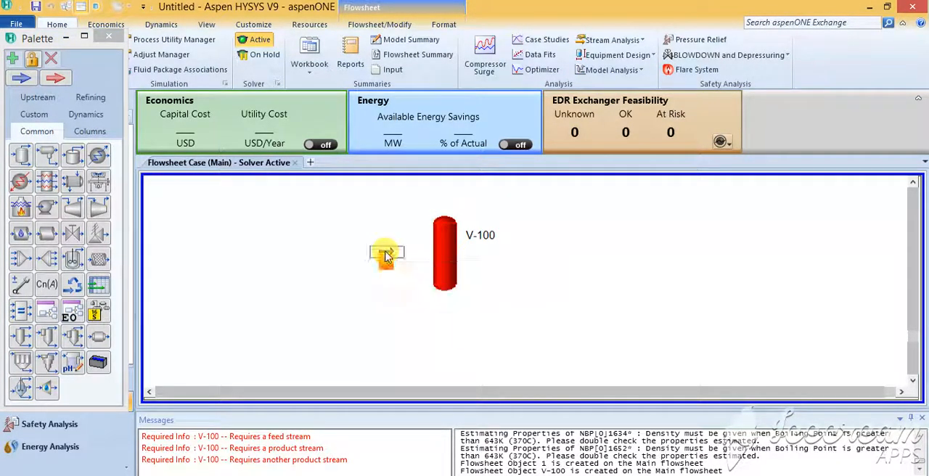
{"action": "double_click", "coordinate": [386, 254]}
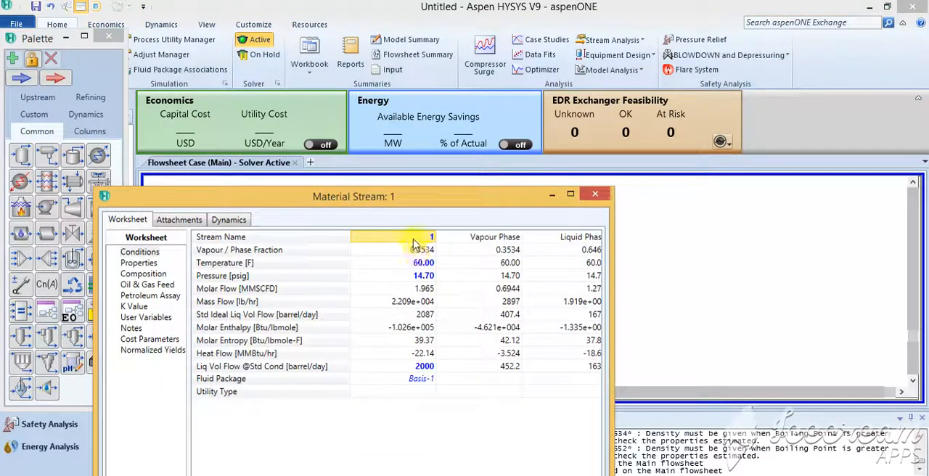
{"action": "type", "text": "C7"}
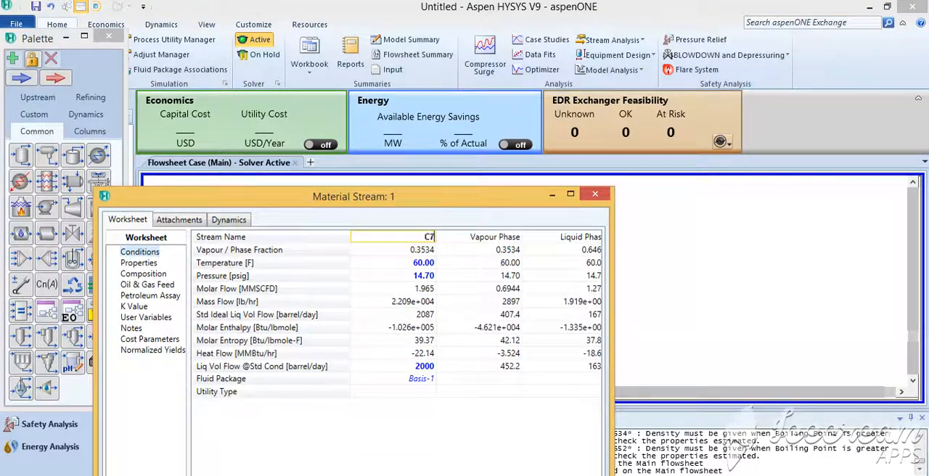
{"action": "type", "text": "-A"}
{"action": "key", "text": "Return"}
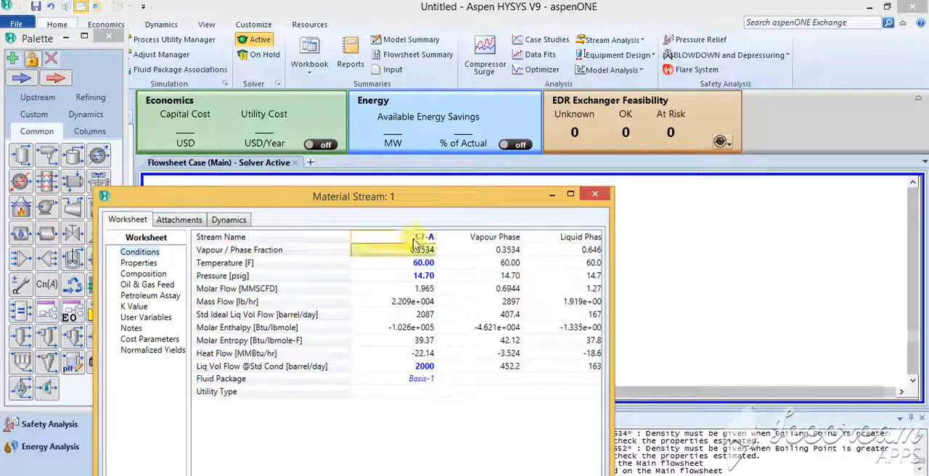
{"action": "left_click", "coordinate": [605, 197]}
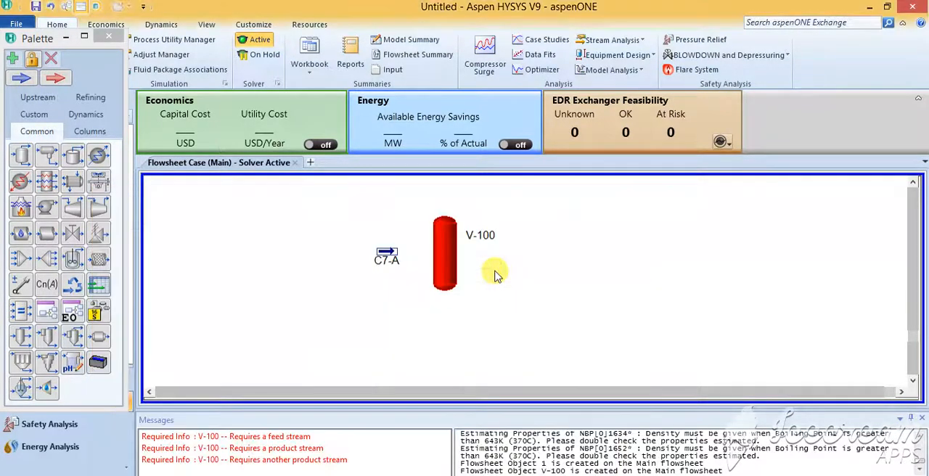
Connect stream C7-A as the inlet of separator V-100.
{"action": "left_click", "coordinate": [457, 261]}
{"action": "double_click", "coordinate": [443, 244]}
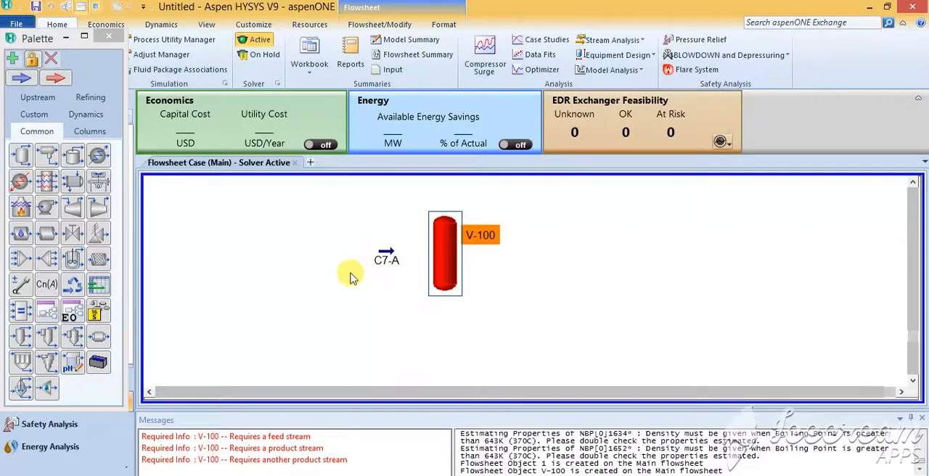
{"action": "left_click", "coordinate": [185, 190]}
{"action": "left_click", "coordinate": [183, 190]}
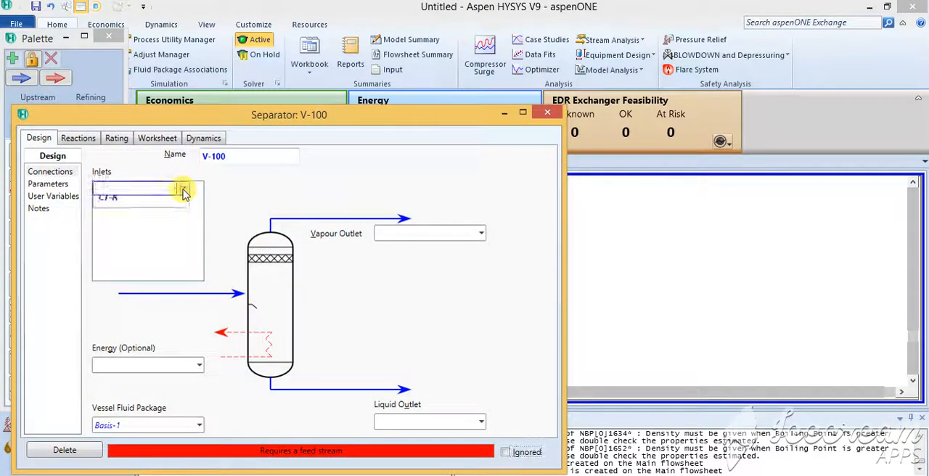
{"action": "left_click", "coordinate": [161, 208]}
Create separator V-100's outlet streams, naming the vapour outlet C7-A VAP and the liquid outlet C7-A LIQ.
{"action": "left_click", "coordinate": [426, 233]}
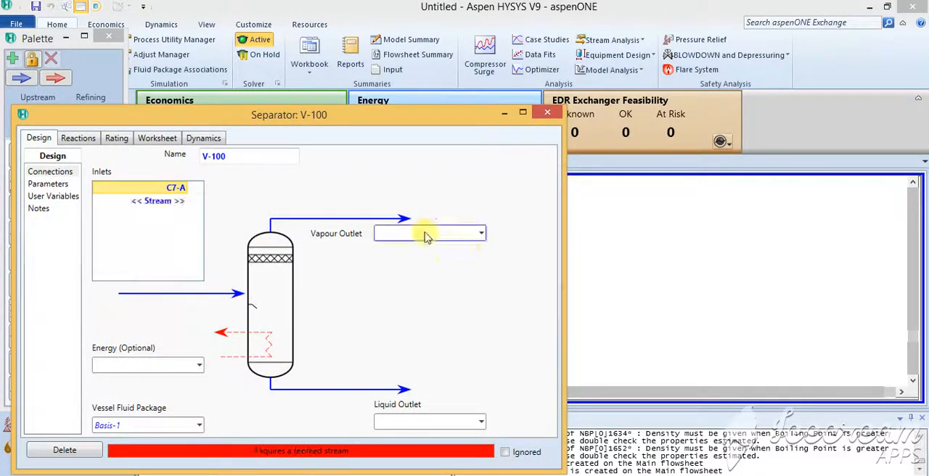
{"action": "type", "text": "C"}
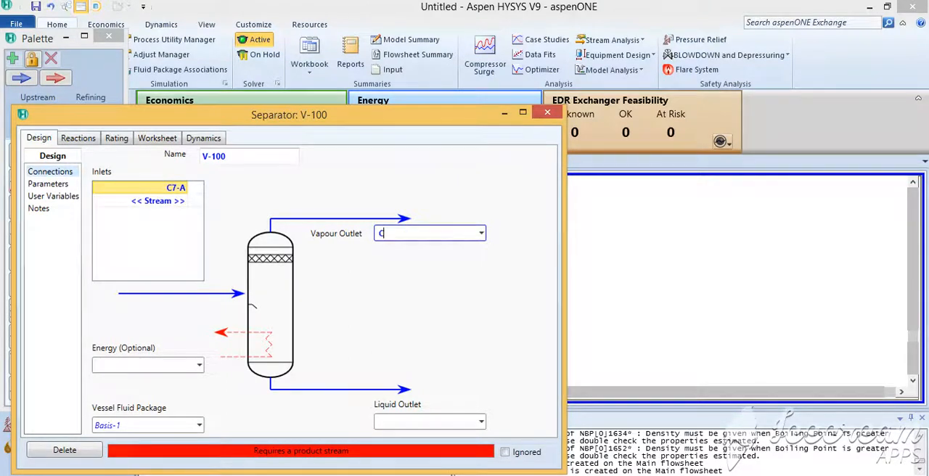
{"action": "type", "text": "7-A VAP"}
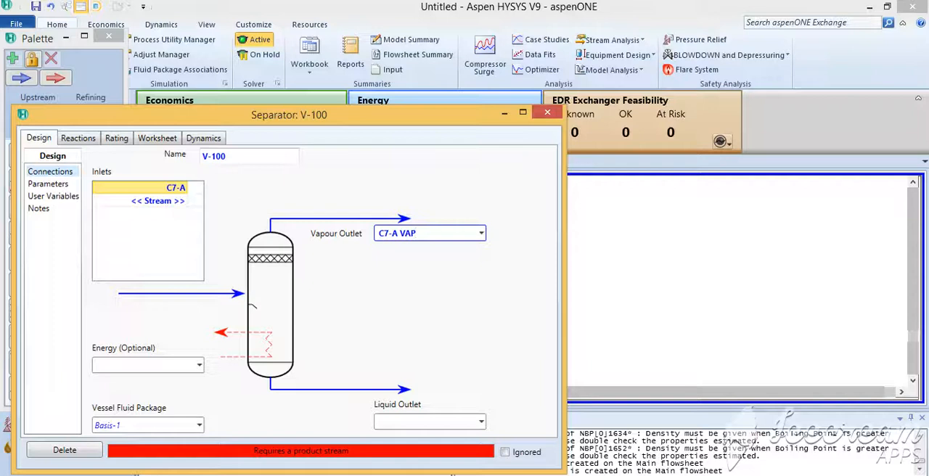
{"action": "left_click", "coordinate": [408, 421]}
{"action": "type", "text": "C"}
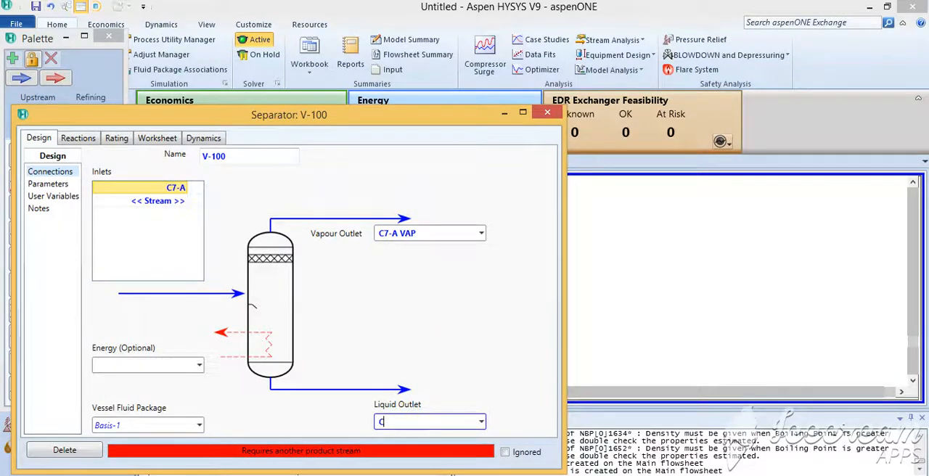
{"action": "type", "text": "7-A LIQ"}
{"action": "key", "text": "Return"}
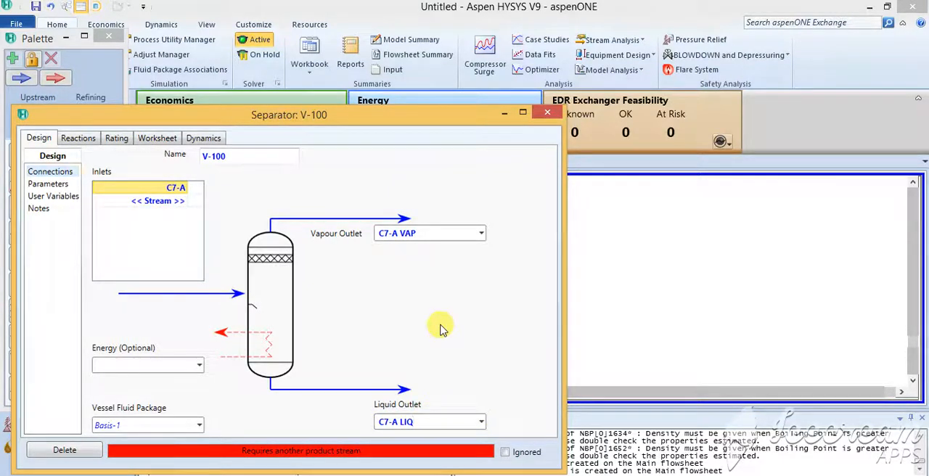
{"action": "left_click", "coordinate": [547, 113]}
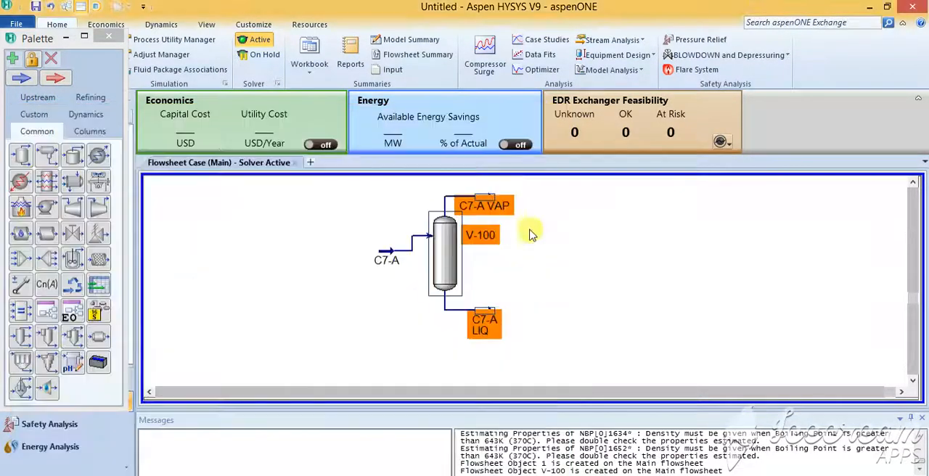
Rearrange the flowsheet by spreading the two outlet streams outward and lowering separator V-100 until its feed line runs straight.
{"action": "left_click_drag", "start_coordinate": [489, 205], "coordinate": [502, 199]}
{"action": "left_click_drag", "start_coordinate": [448, 241], "coordinate": [448, 257]}
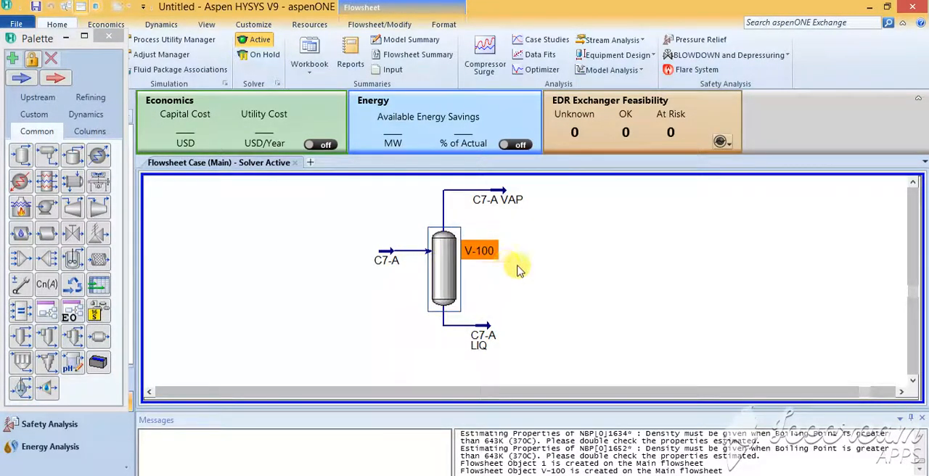
{"action": "left_click", "coordinate": [519, 267]}
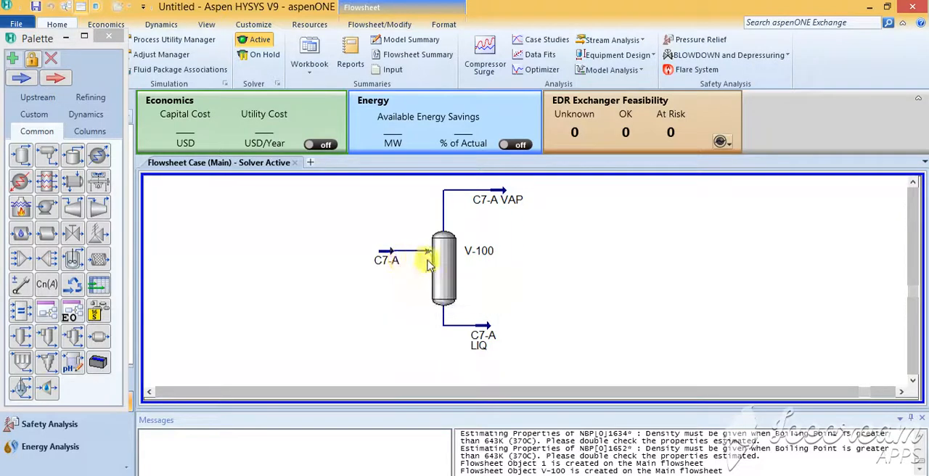
{"action": "mouse_move", "coordinate": [440, 271]}
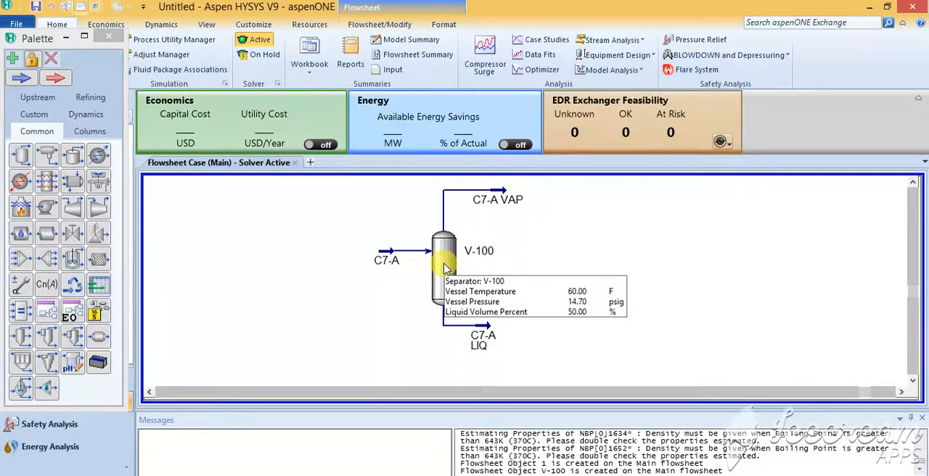
{"action": "left_click", "coordinate": [488, 340]}
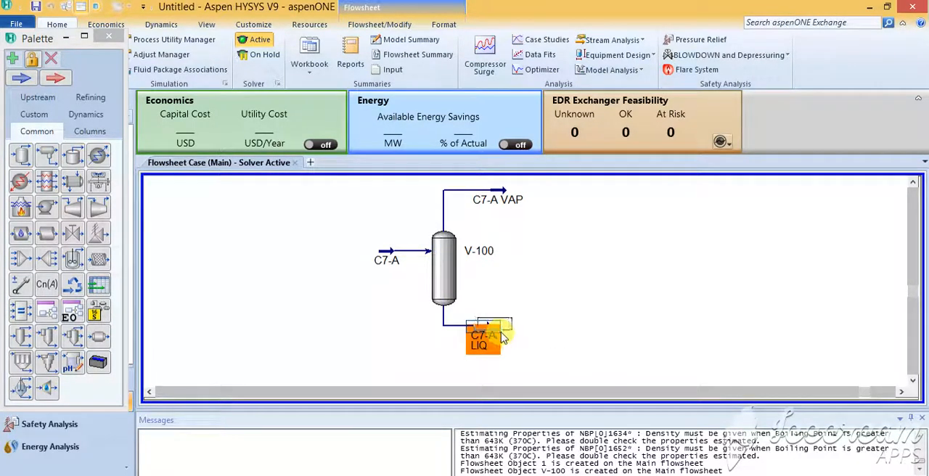
{"action": "mouse_move", "coordinate": [506, 207]}
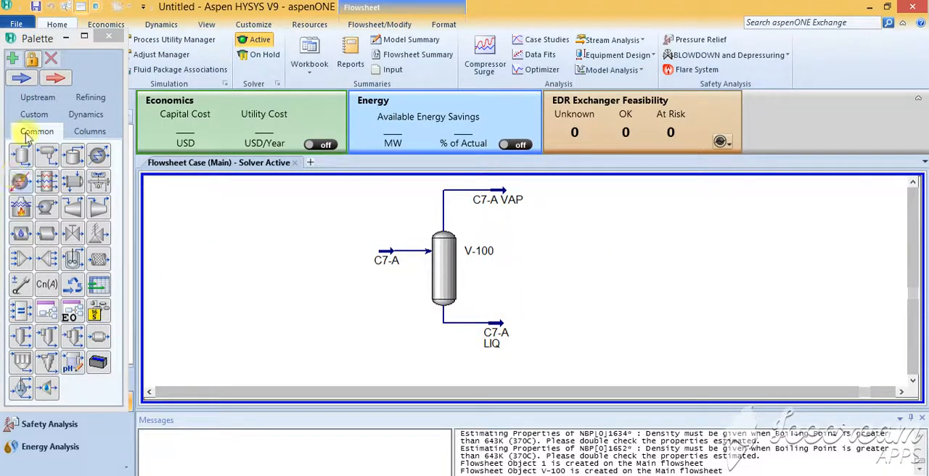
Add a material stream to the right of separator V-100 and define it from stream C7-A LIQ.
{"action": "left_click", "coordinate": [21, 79]}
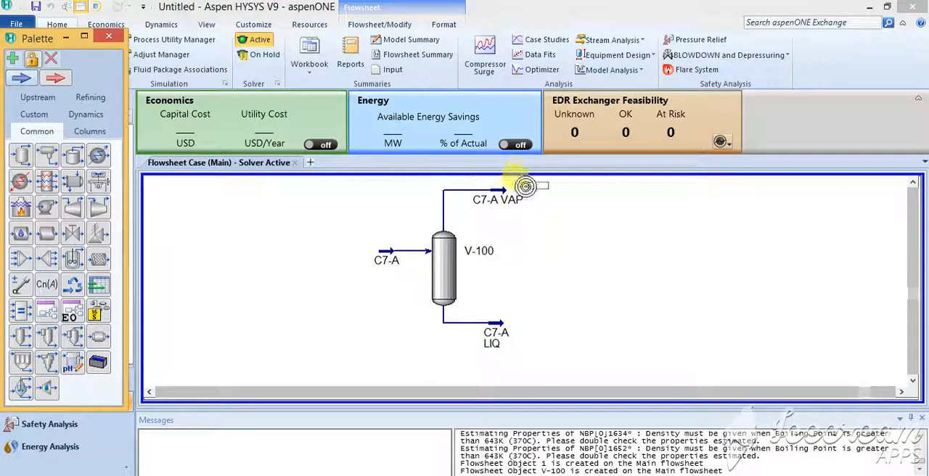
{"action": "left_click", "coordinate": [595, 248]}
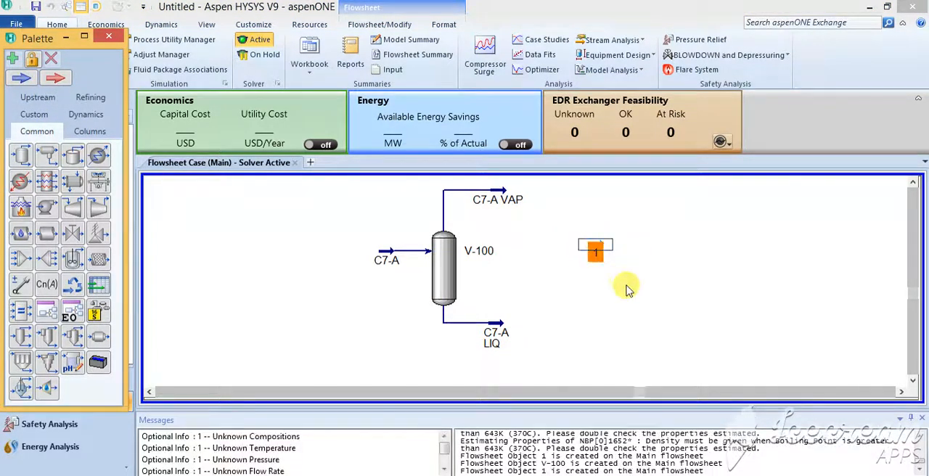
{"action": "double_click", "coordinate": [594, 258]}
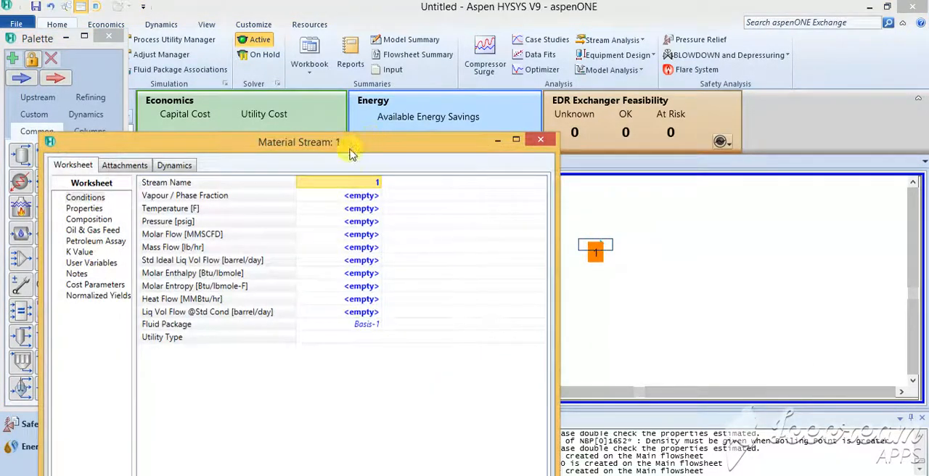
{"action": "left_click_drag", "start_coordinate": [348, 154], "coordinate": [357, 42]}
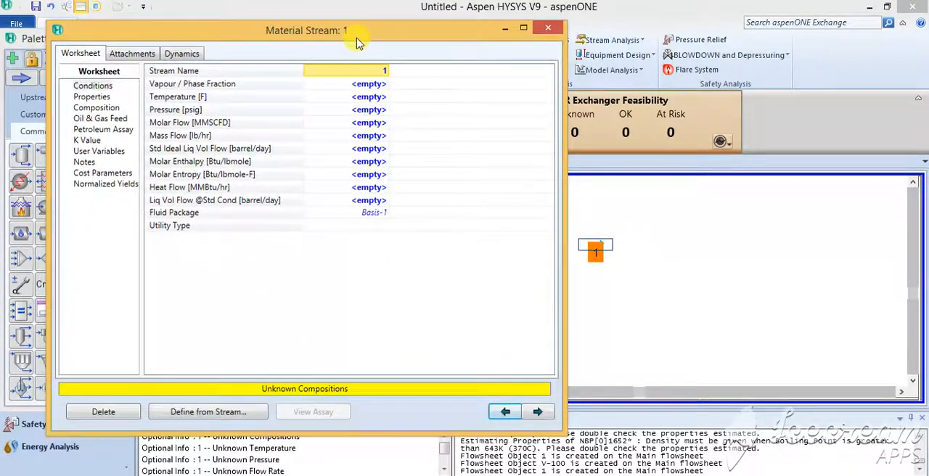
{"action": "left_click", "coordinate": [212, 412]}
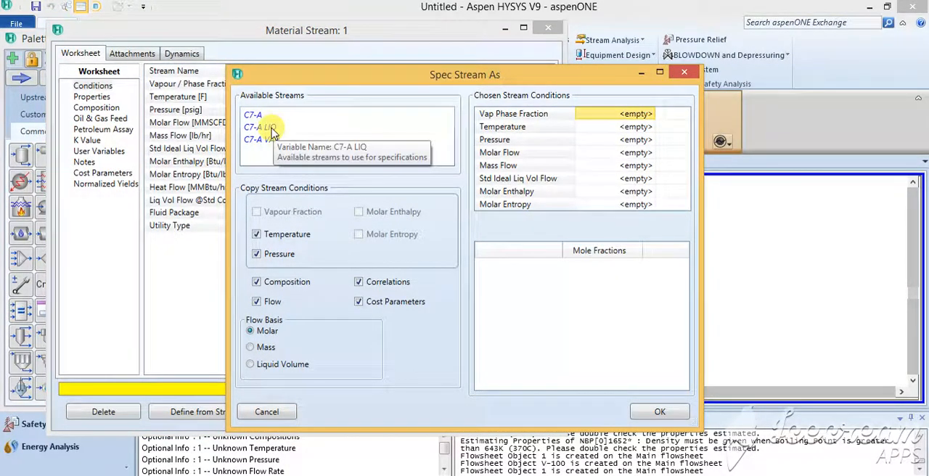
{"action": "left_click", "coordinate": [270, 129]}
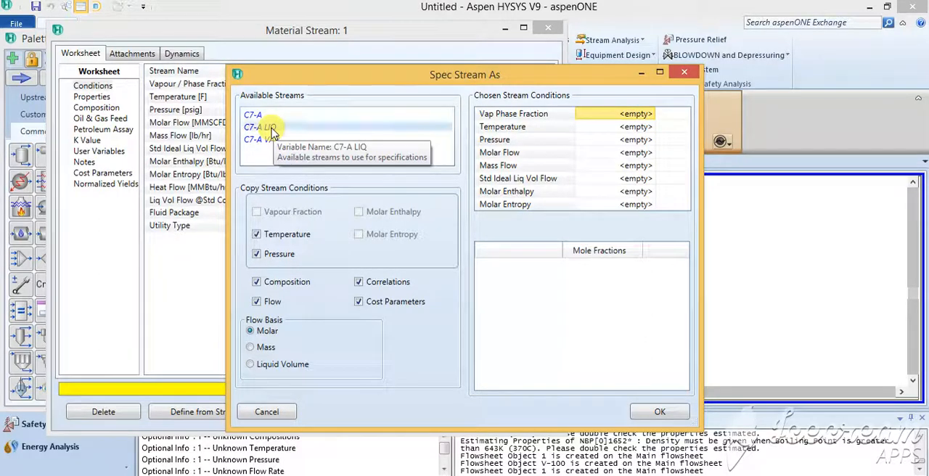
{"action": "left_click", "coordinate": [659, 412]}
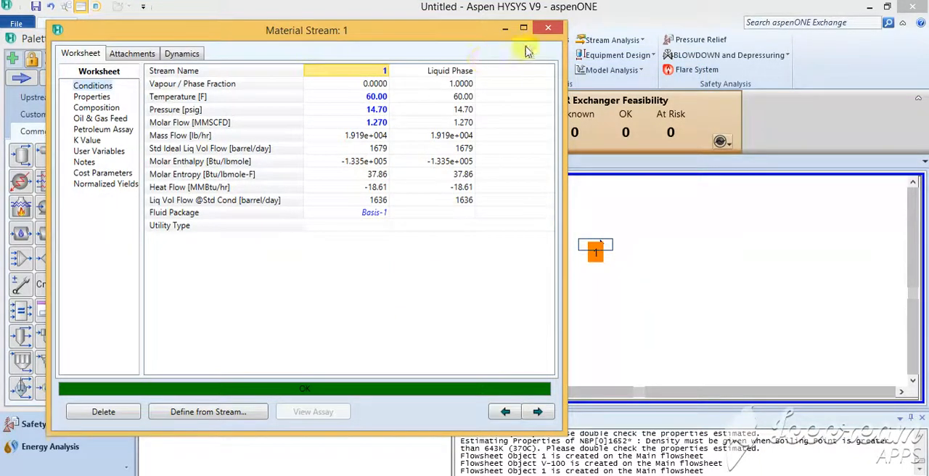
{"action": "left_click", "coordinate": [547, 28]}
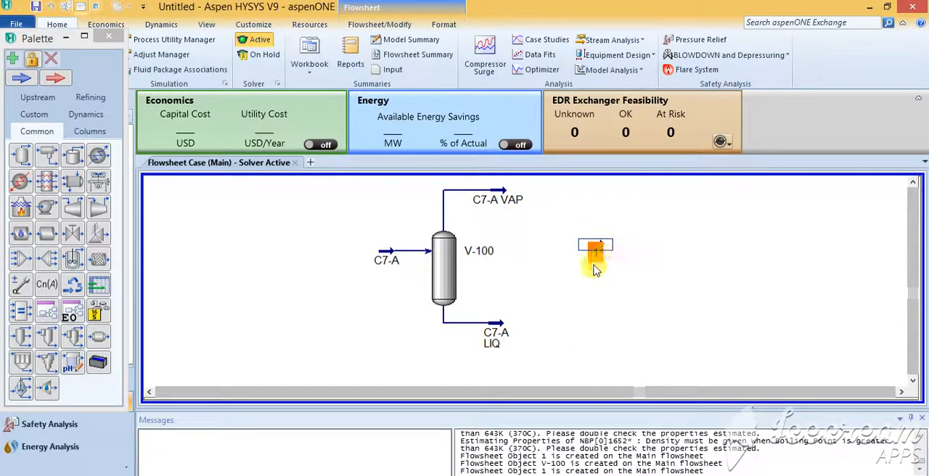
Move material stream 1 slightly lower on the flowsheet.
{"action": "double_click", "coordinate": [493, 324]}
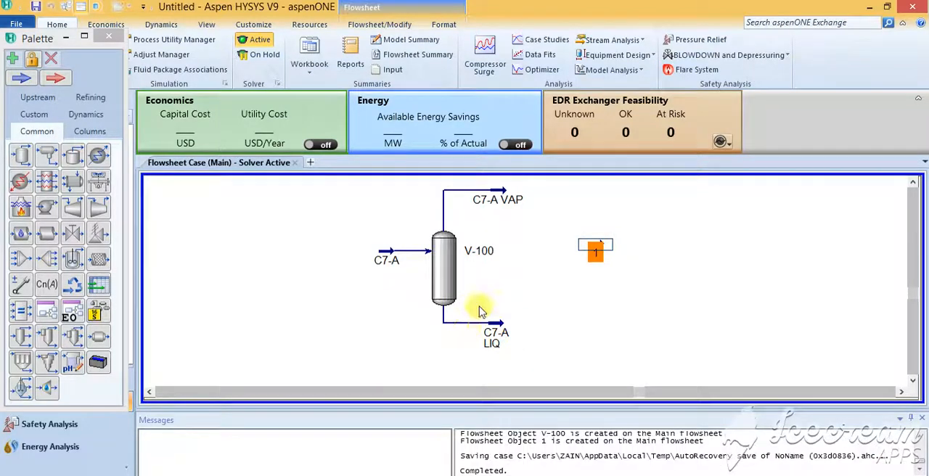
{"action": "mouse_move", "coordinate": [481, 328]}
{"action": "mouse_move", "coordinate": [599, 260]}
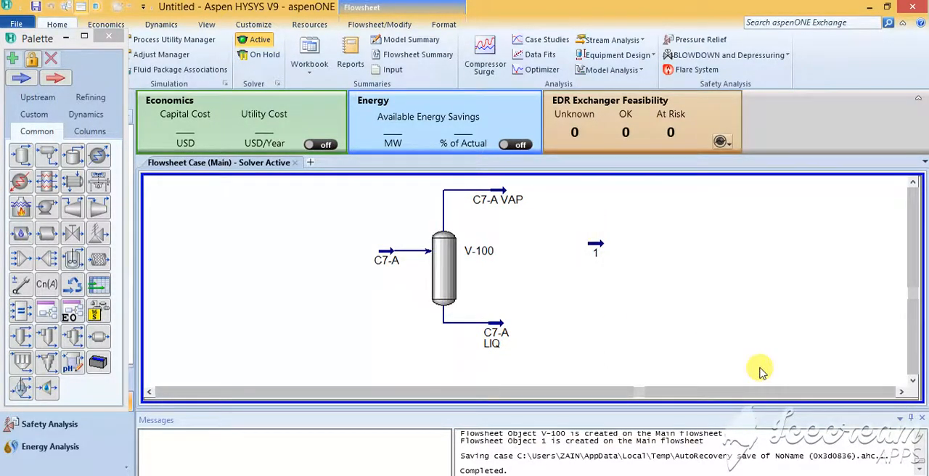
{"action": "left_click", "coordinate": [902, 392]}
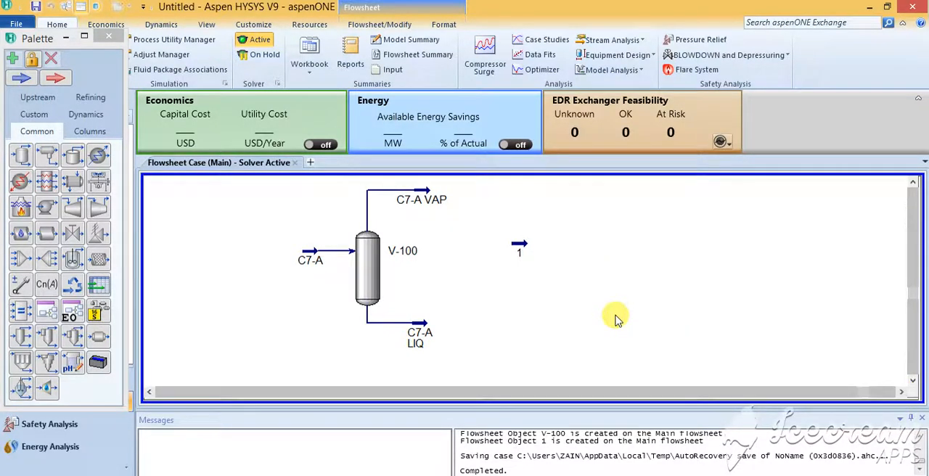
{"action": "left_click_drag", "start_coordinate": [519, 248], "coordinate": [521, 262]}
{"action": "left_click", "coordinate": [586, 294]}
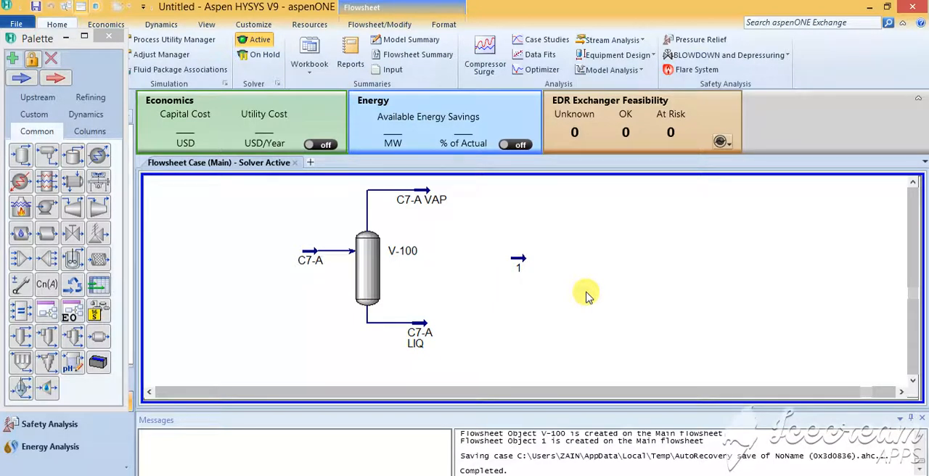
Add a valve to the right of stream 1, leaving a wide gap between the two.
{"action": "left_click", "coordinate": [75, 236]}
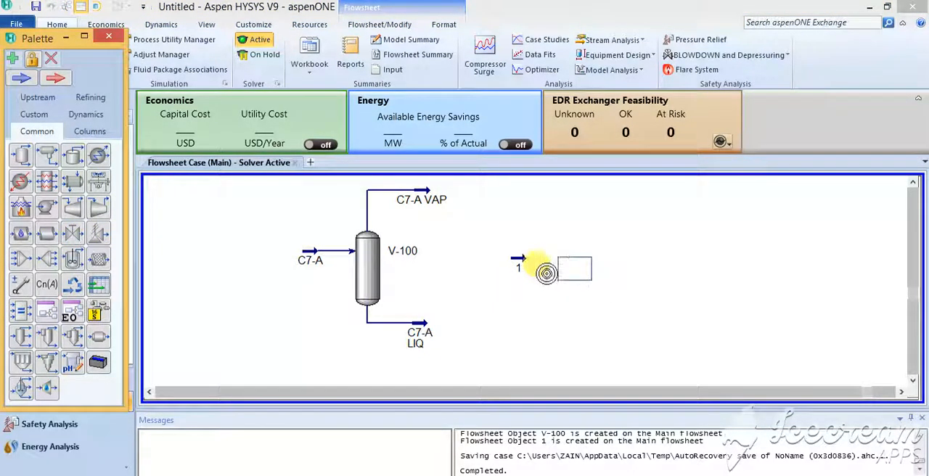
{"action": "left_click", "coordinate": [539, 268]}
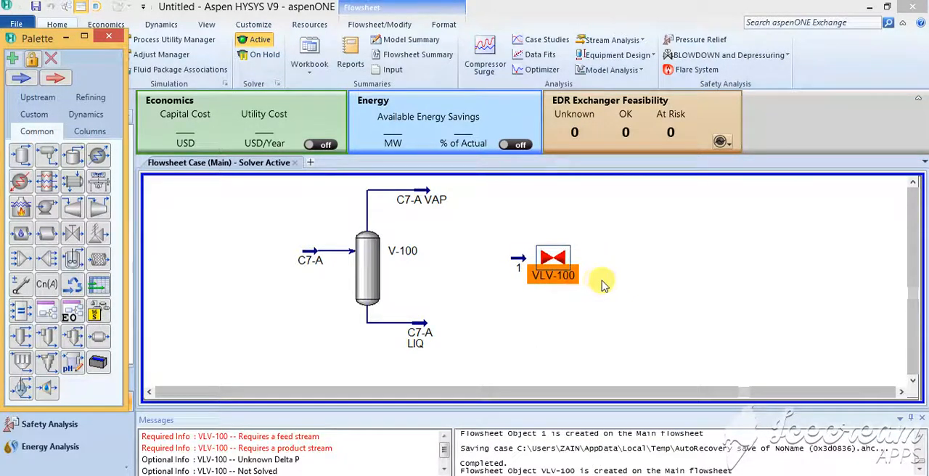
{"action": "left_click_drag", "start_coordinate": [551, 262], "coordinate": [606, 263]}
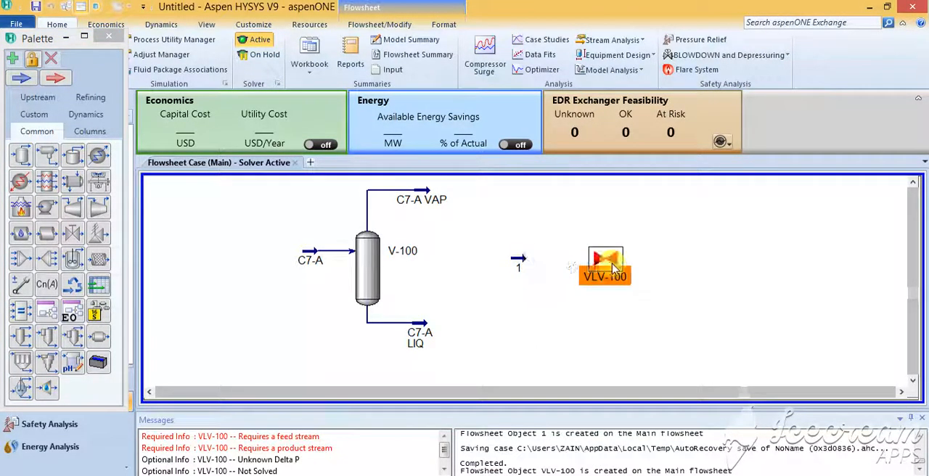
{"action": "left_click", "coordinate": [613, 296]}
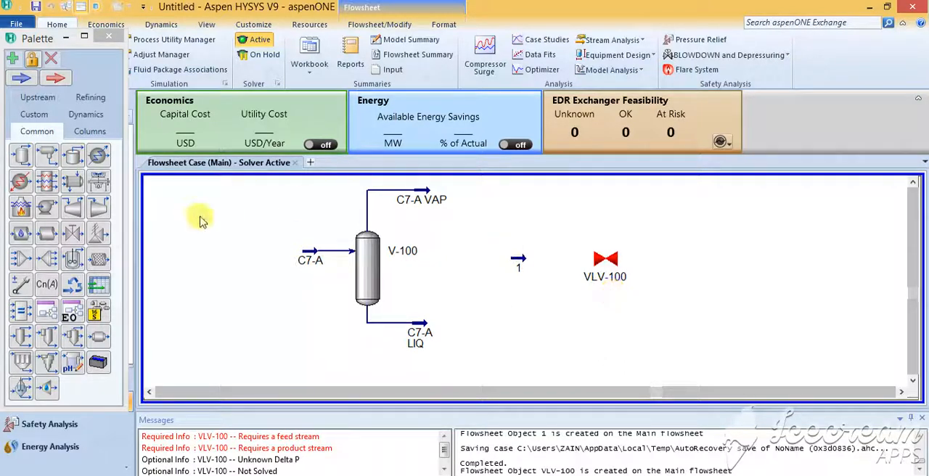
Add a pipe segment above the valve, then line up stream 1 before its inlet end and the valve beyond its outlet end.
{"action": "left_click", "coordinate": [49, 236]}
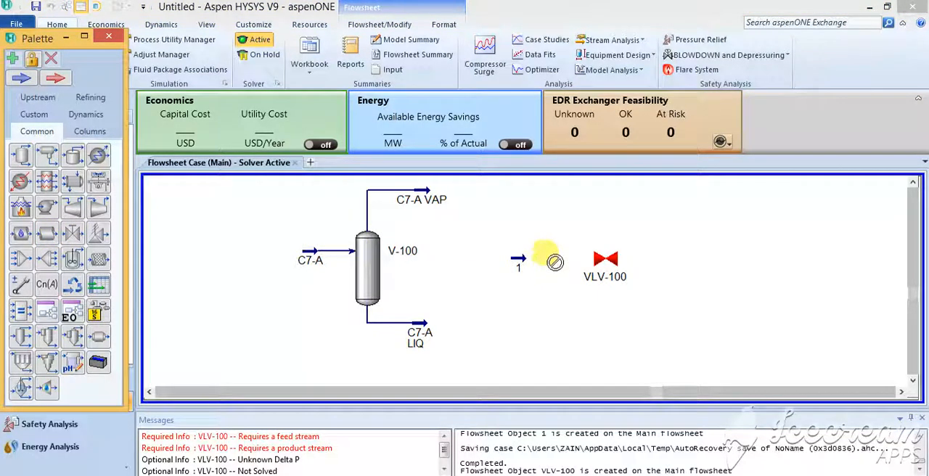
{"action": "left_click", "coordinate": [559, 232]}
{"action": "left_click", "coordinate": [564, 220]}
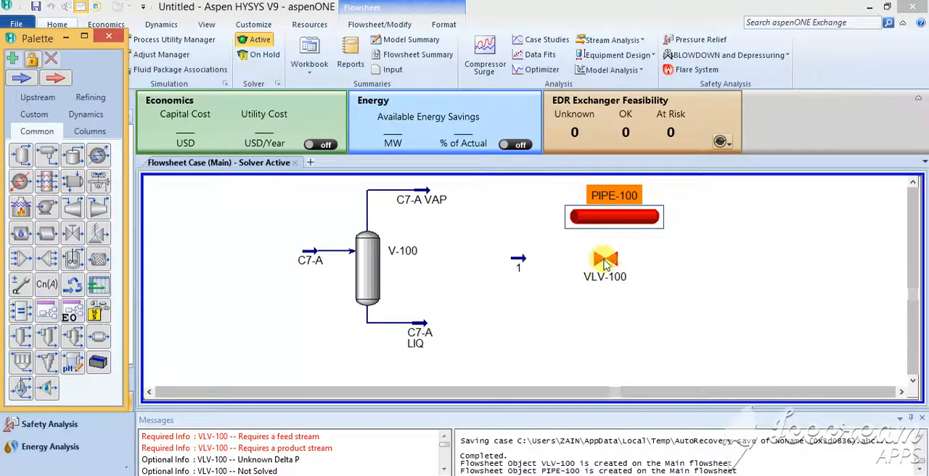
{"action": "left_click_drag", "start_coordinate": [605, 261], "coordinate": [711, 221]}
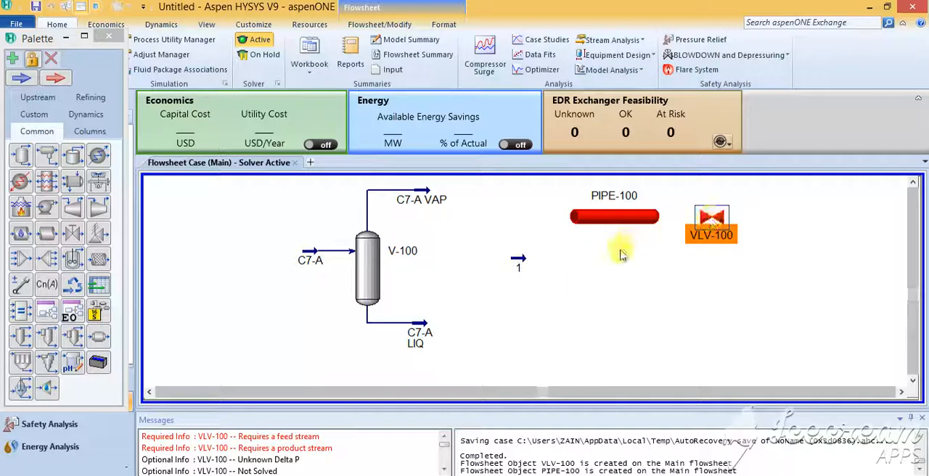
{"action": "left_click_drag", "start_coordinate": [514, 263], "coordinate": [530, 226]}
Rename material stream 1 as RESERVOIR.
{"action": "double_click", "coordinate": [524, 216]}
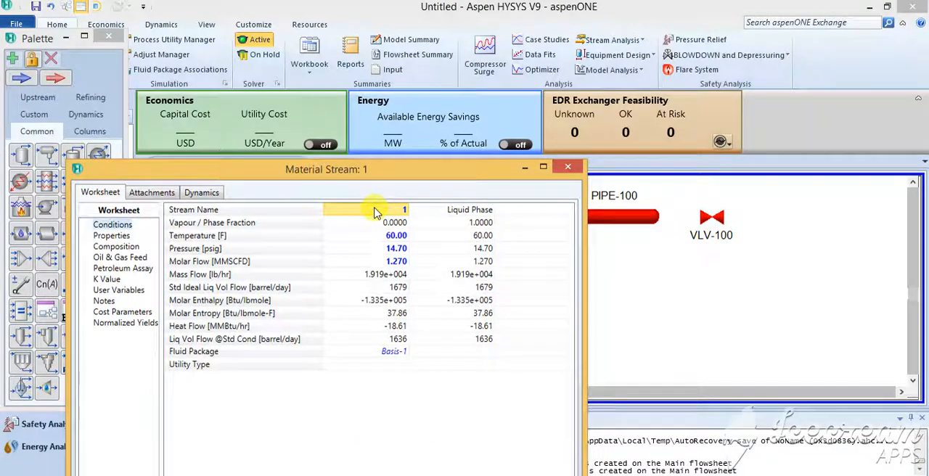
{"action": "type", "text": "RESER"}
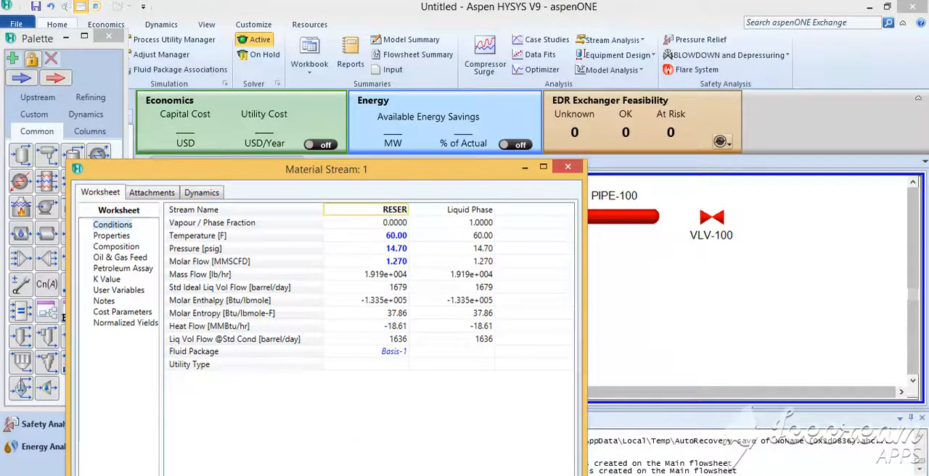
{"action": "type", "text": "VOIR"}
{"action": "key", "text": "Return"}
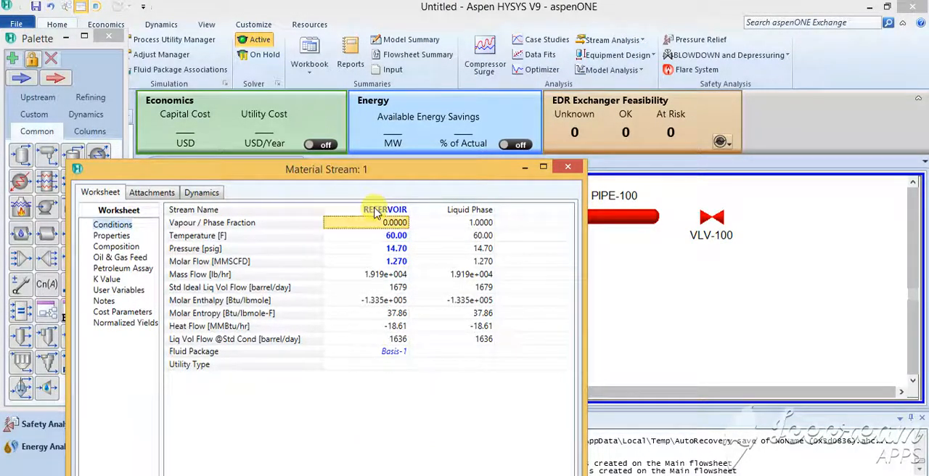
{"action": "left_click", "coordinate": [574, 169]}
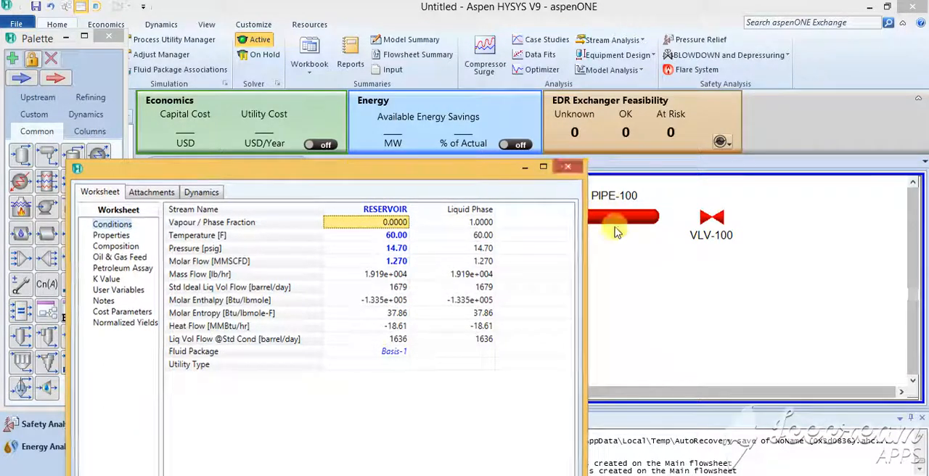
Connect stream RESERVOIR as the inlet of pipe segment PIPE-100.
{"action": "double_click", "coordinate": [619, 218]}
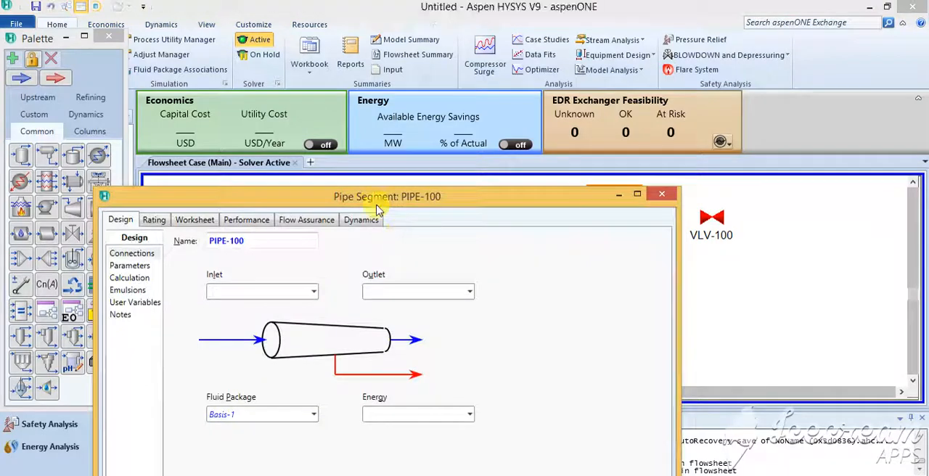
{"action": "left_click_drag", "start_coordinate": [379, 198], "coordinate": [346, 77]}
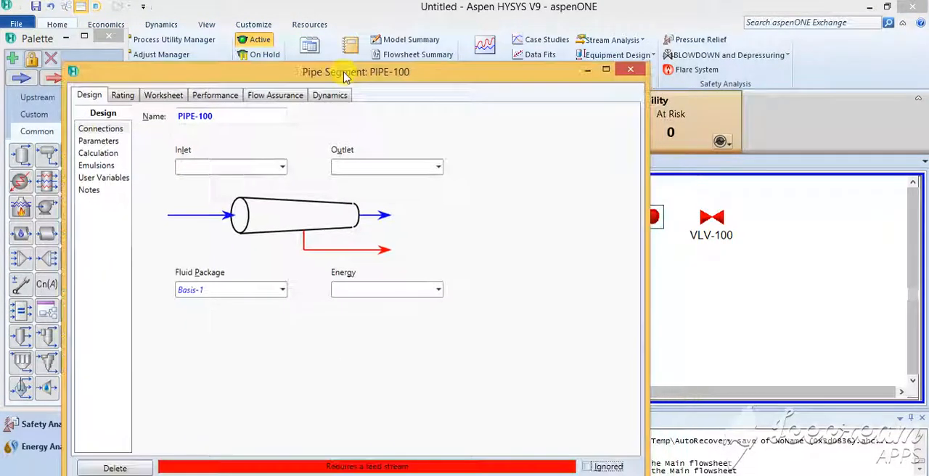
{"action": "left_click", "coordinate": [283, 168]}
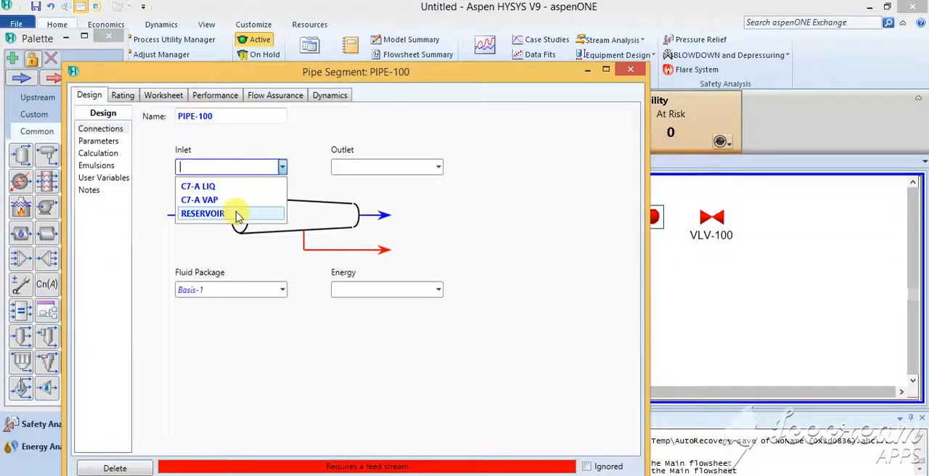
{"action": "left_click", "coordinate": [236, 213]}
{"action": "left_click", "coordinate": [370, 168]}
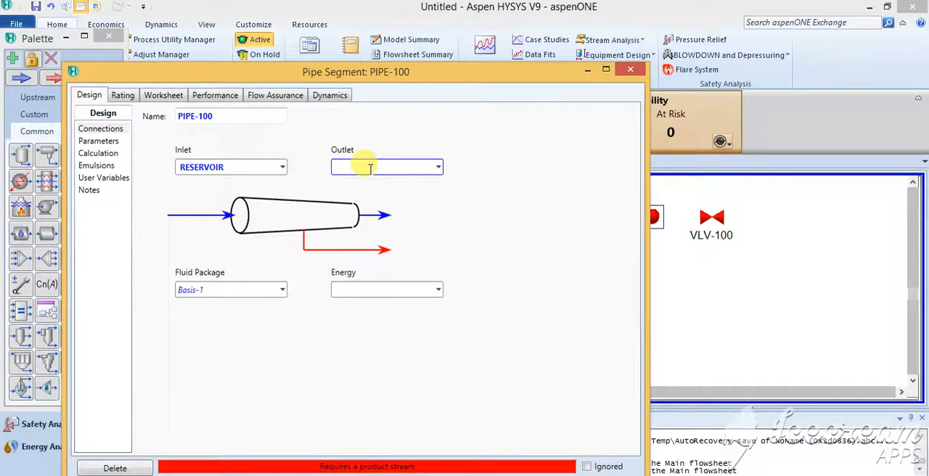
{"action": "type", "text": "VLV"}
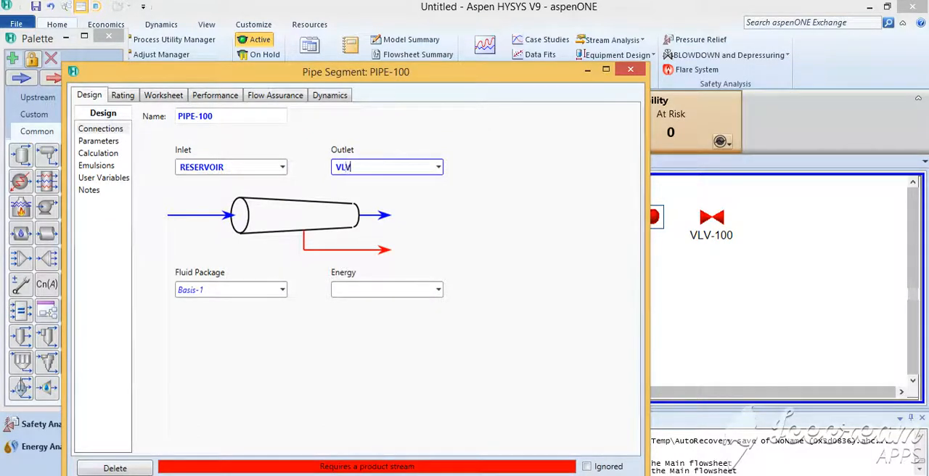
{"action": "left_click", "coordinate": [439, 168]}
{"action": "left_click", "coordinate": [470, 161]}
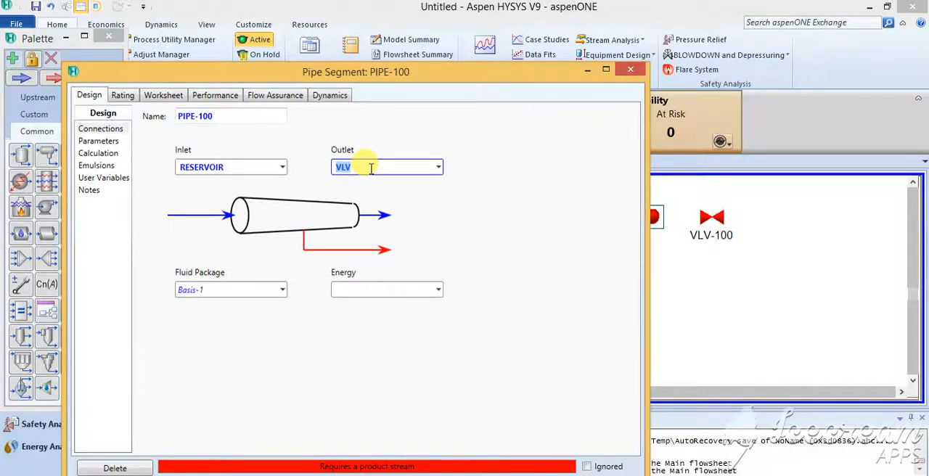
Create PIPE-100's outlet stream U/S OF SSV and its energy stream A.
{"action": "type", "text": "U/"}
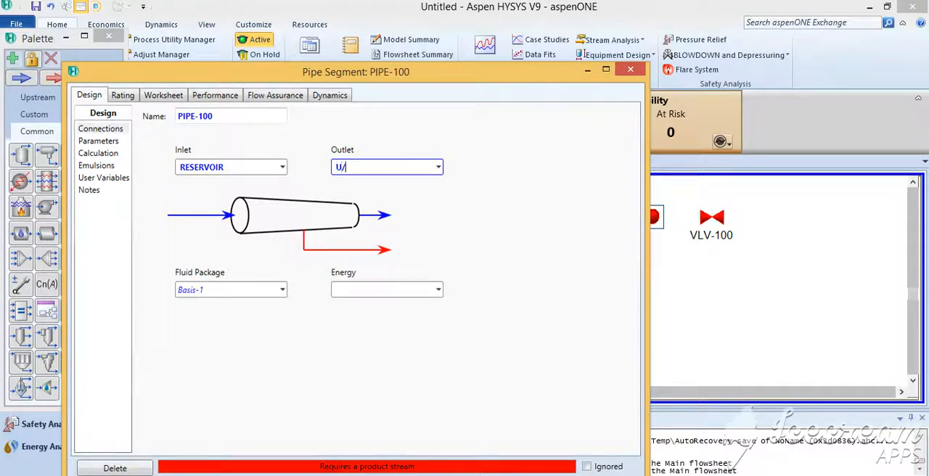
{"action": "type", "text": "S OF SSV"}
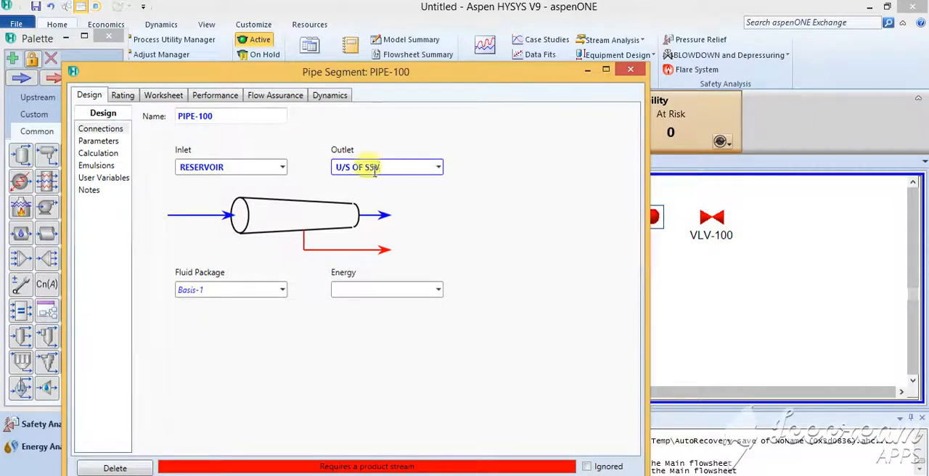
{"action": "left_click", "coordinate": [380, 290]}
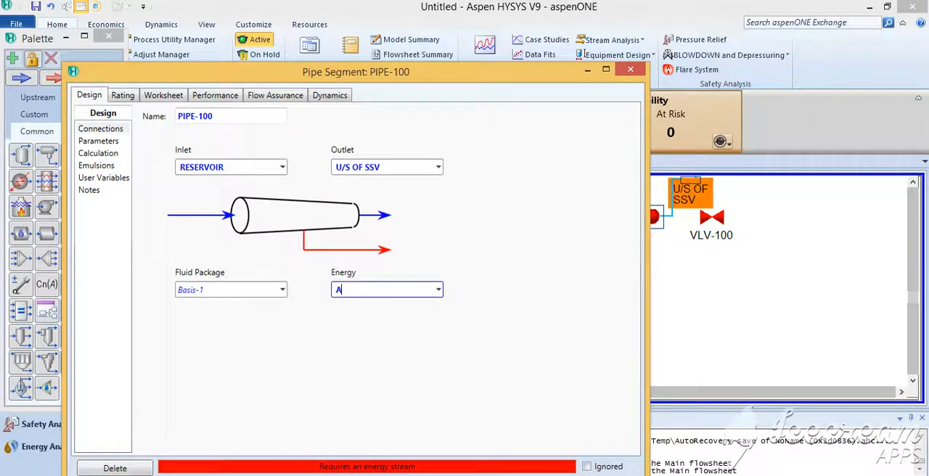
{"action": "type", "text": "A"}
{"action": "key", "text": "Return"}
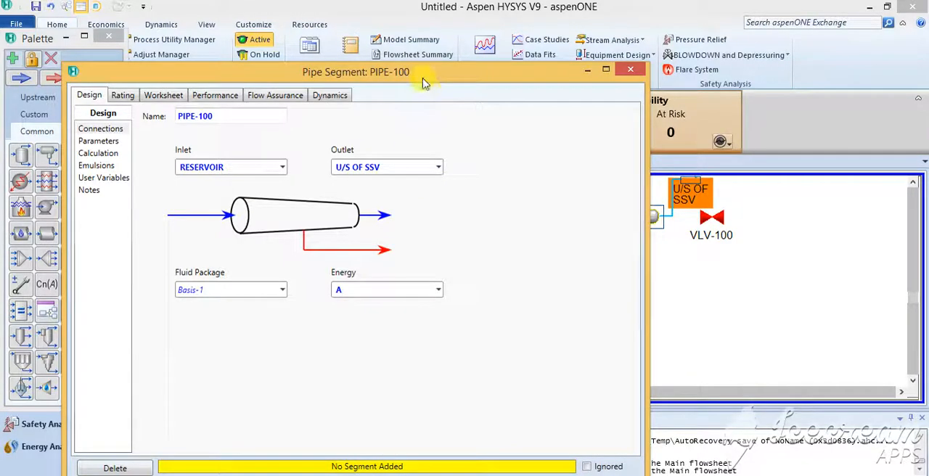
Review PIPE-100's flow correlations and calculation settings, then append a segment to its length-elevation profile.
{"action": "left_click_drag", "start_coordinate": [424, 82], "coordinate": [410, 44]}
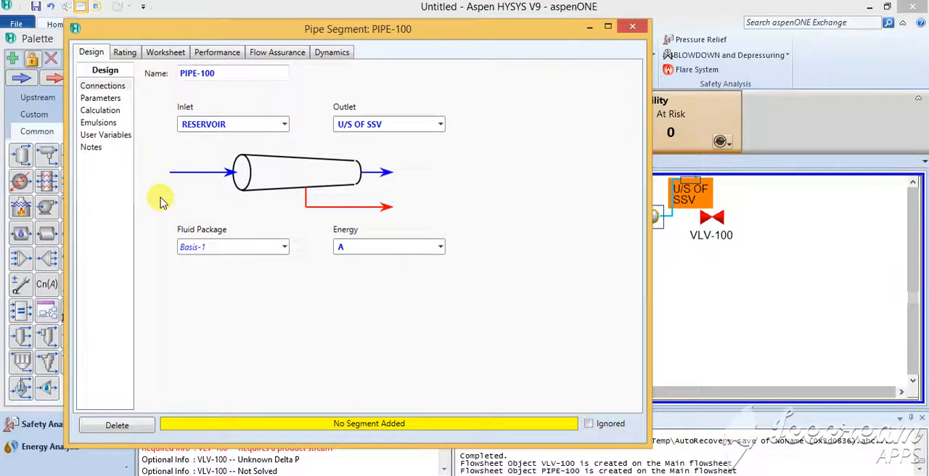
{"action": "left_click", "coordinate": [112, 100]}
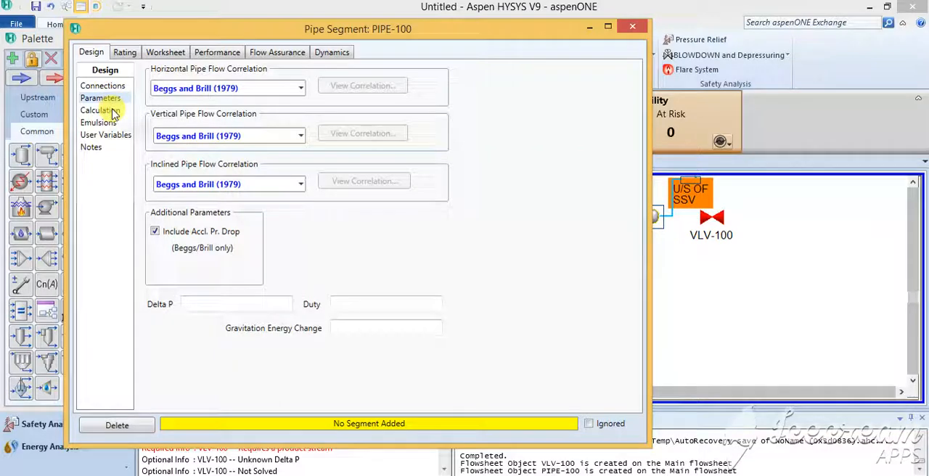
{"action": "left_click", "coordinate": [113, 110]}
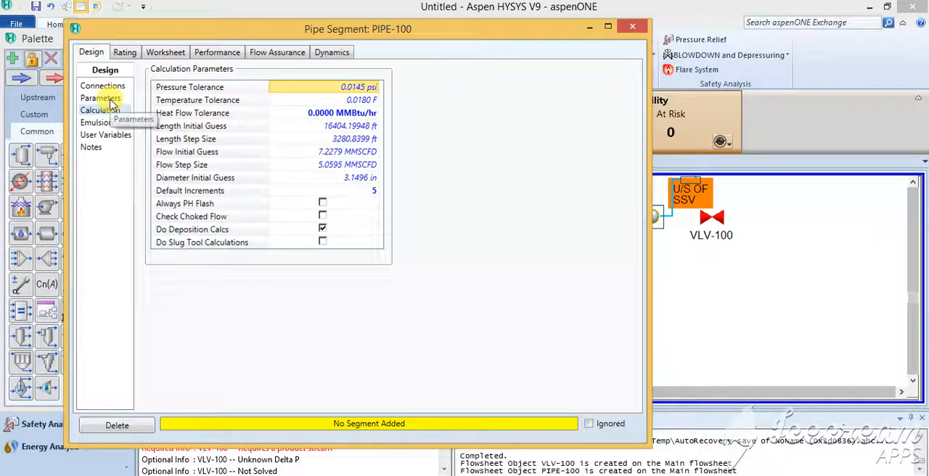
{"action": "left_click", "coordinate": [126, 53]}
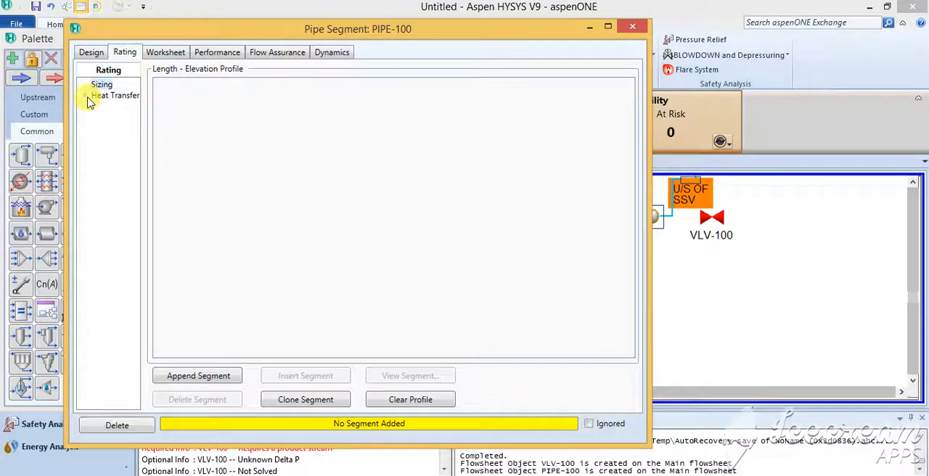
{"action": "left_click", "coordinate": [198, 376]}
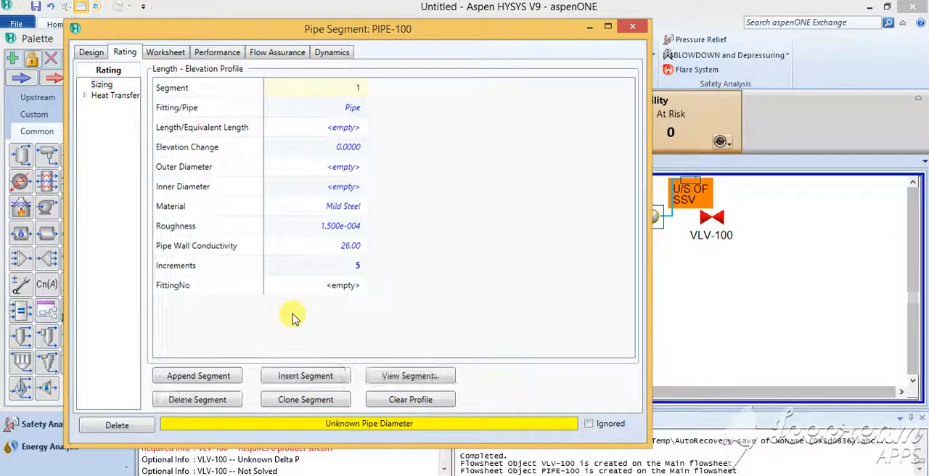